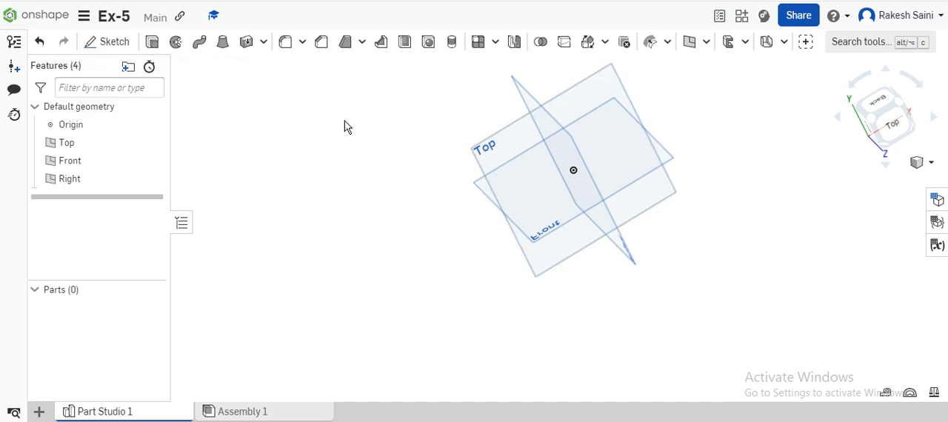
Sketch a circumscribed five-sided polygon on the Top plane, centred on the origin, with an inner circle of about 51 mm diameter
{"action": "left_click", "coordinate": [115, 43]}
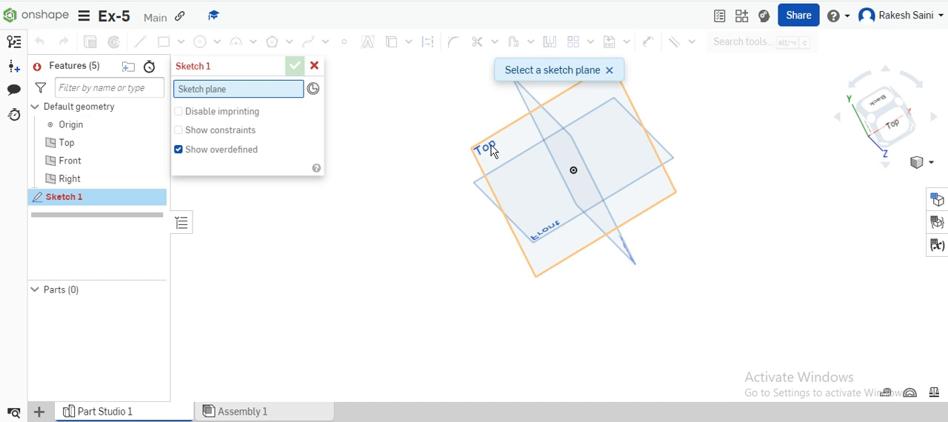
{"action": "left_click", "coordinate": [492, 148]}
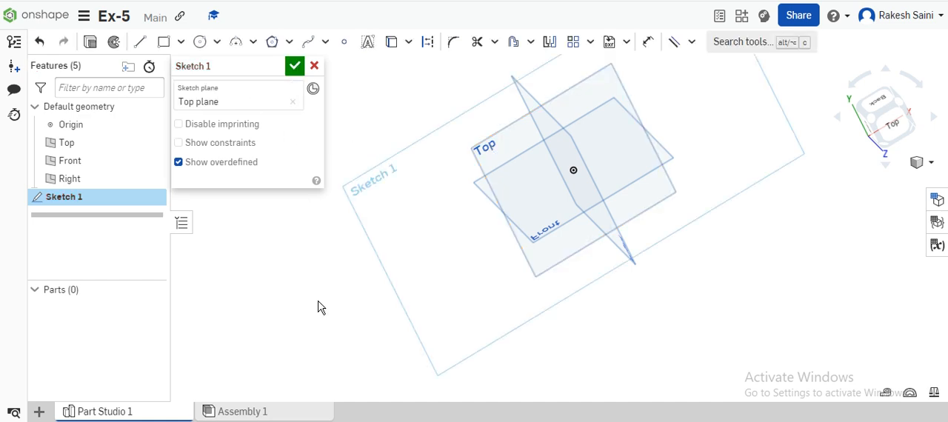
{"action": "key", "text": "n"}
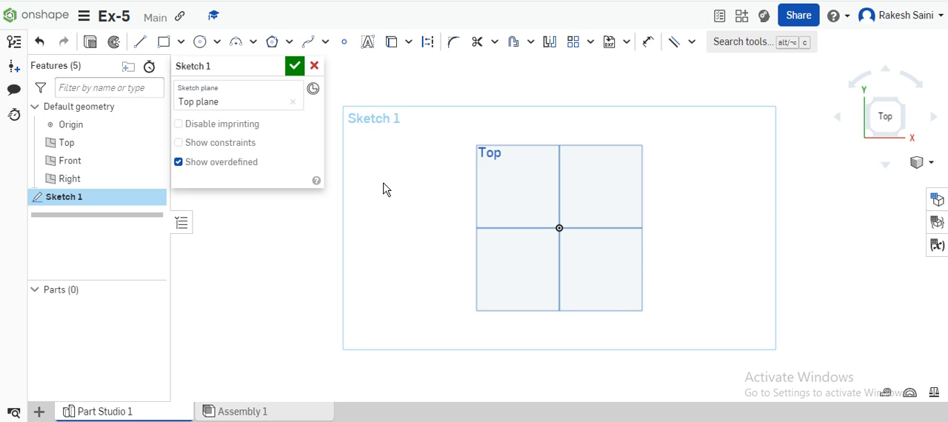
{"action": "left_click", "coordinate": [273, 42]}
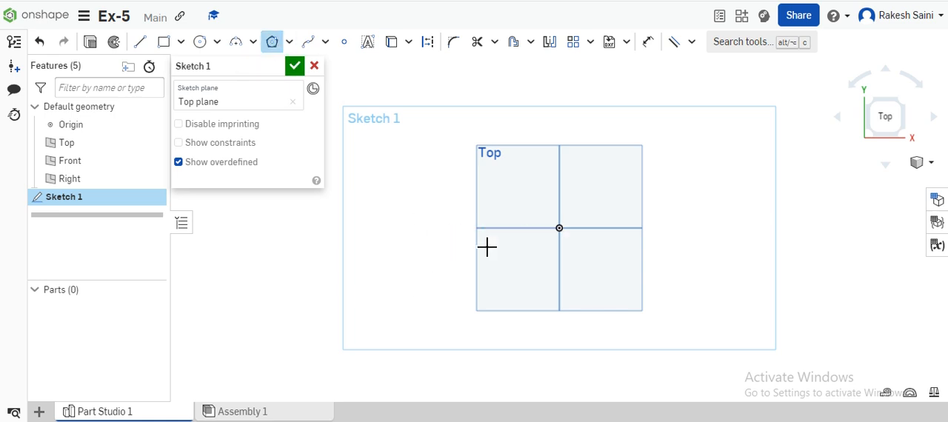
{"action": "scroll", "coordinate": [585, 233], "scroll_direction": "up", "scroll_amount": 2}
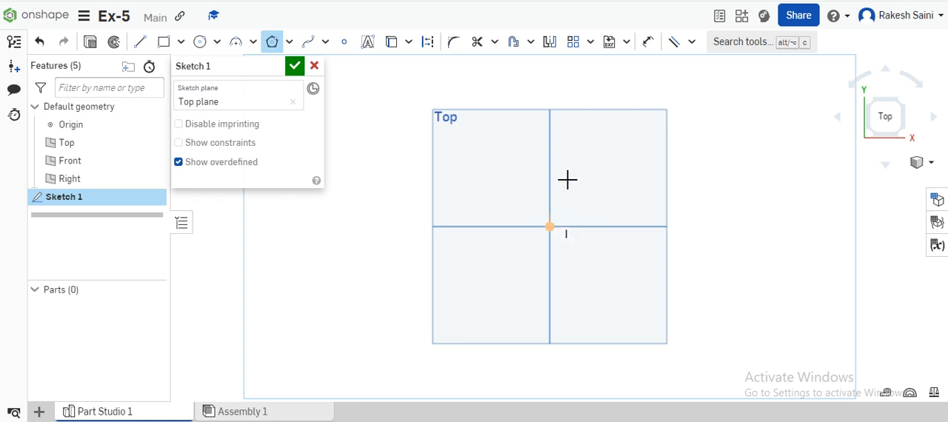
{"action": "left_click", "coordinate": [550, 226]}
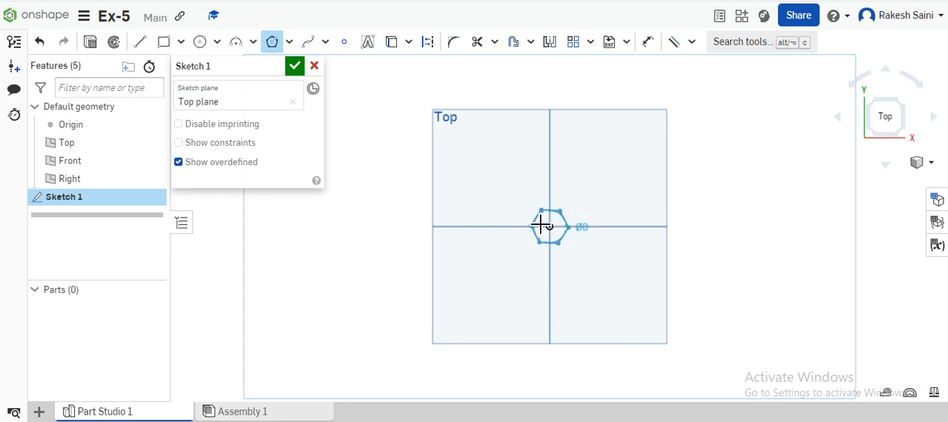
{"action": "key", "text": "Down"}
{"action": "key", "text": "Down"}
{"action": "key", "text": "Down"}
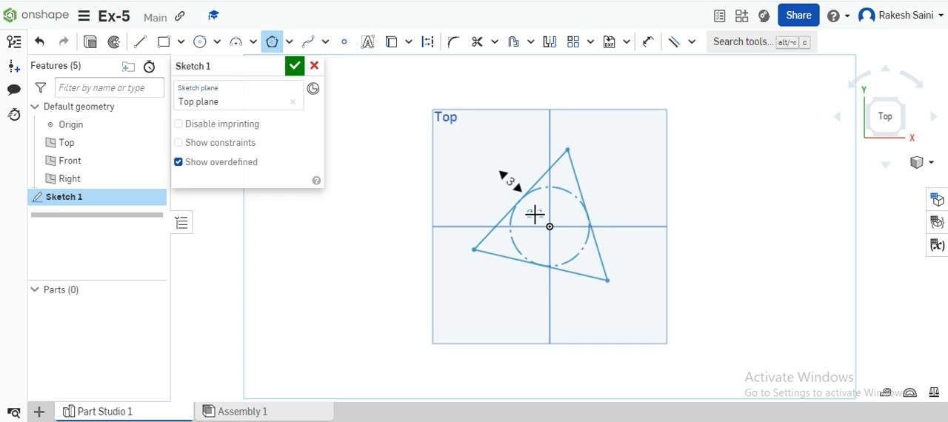
{"action": "key", "text": "Up"}
{"action": "key", "text": "Up"}
{"action": "left_click", "coordinate": [534, 209]}
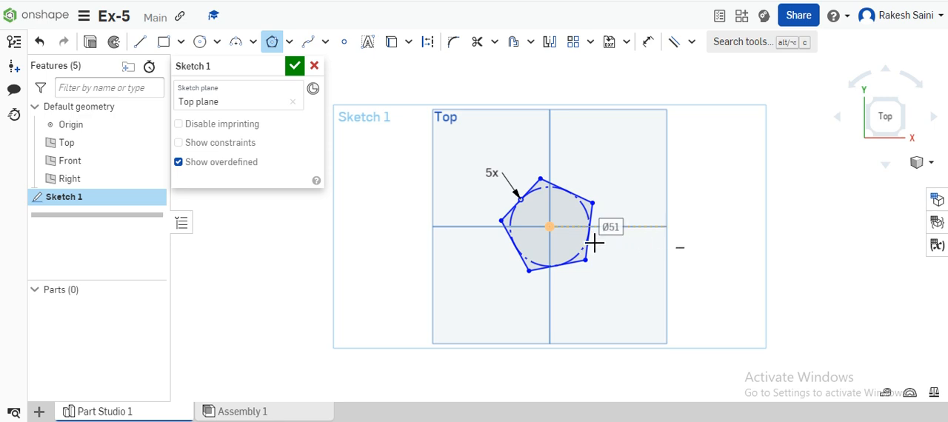
Constrain the pentagon's upper-right edge parallel to the horizontal line of the Front plane
{"action": "left_click", "coordinate": [673, 41]}
{"action": "left_click", "coordinate": [586, 202]}
{"action": "left_click", "coordinate": [640, 227]}
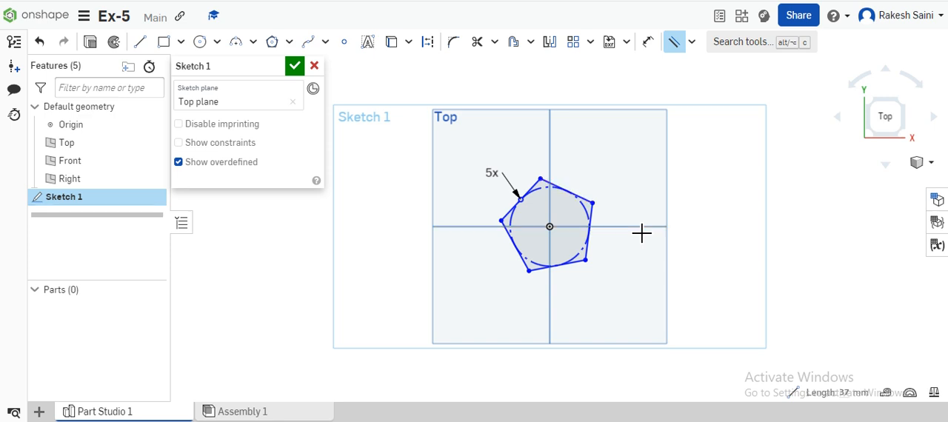
Dimension the pentagon's upper-right side edge to 30 mm and finish the sketch
{"action": "left_click", "coordinate": [647, 42]}
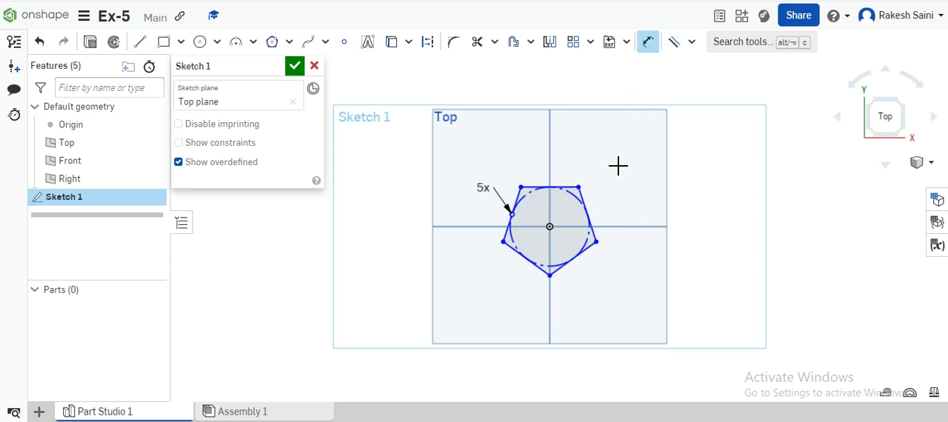
{"action": "left_click", "coordinate": [596, 230]}
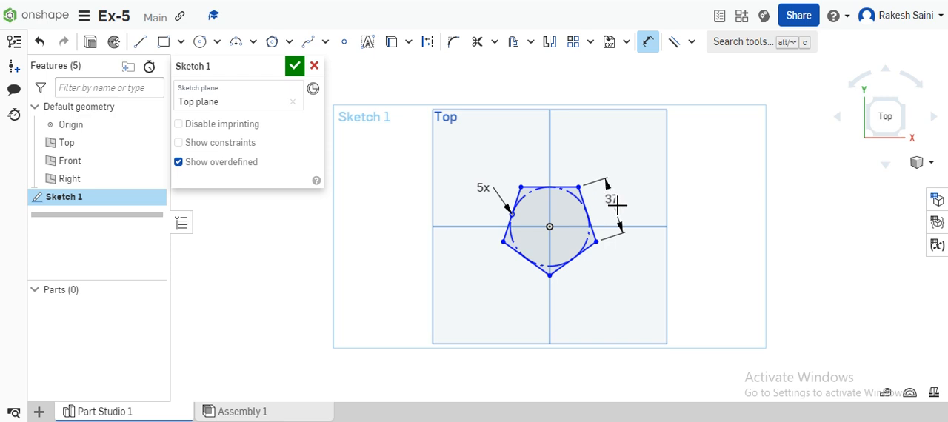
{"action": "left_click", "coordinate": [612, 202]}
{"action": "type", "text": "30"}
{"action": "key", "text": "Return"}
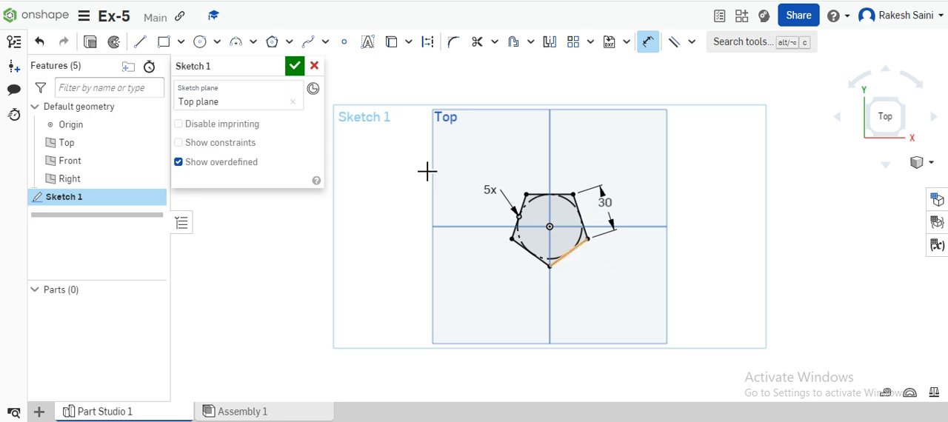
{"action": "left_click", "coordinate": [295, 65]}
Create a reference plane offset 50 mm above the Top plane
{"action": "right_click_drag", "start_coordinate": [717, 270], "coordinate": [717, 234]}
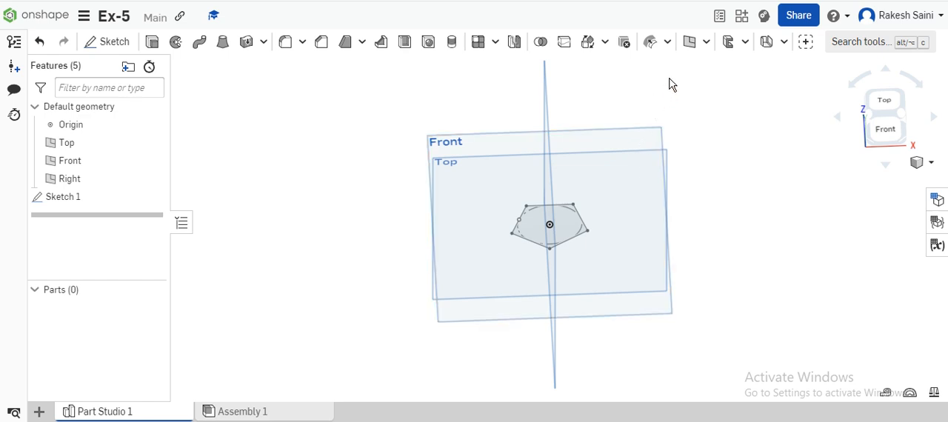
{"action": "left_click", "coordinate": [689, 42]}
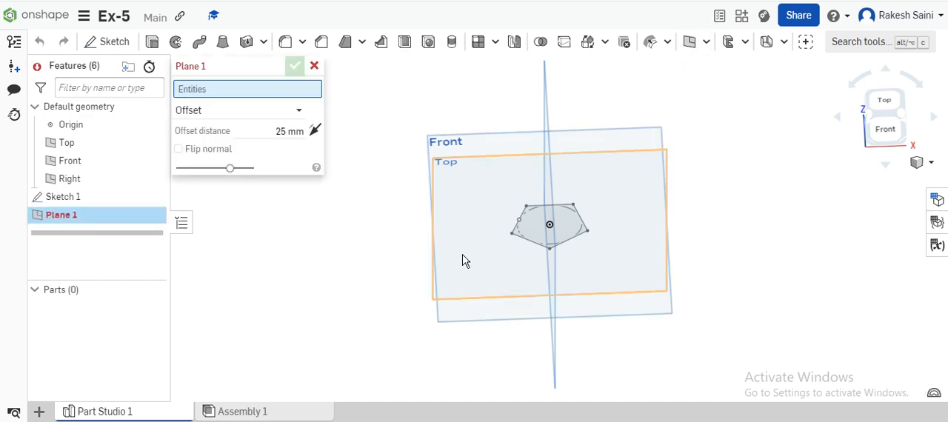
{"action": "left_click", "coordinate": [467, 290]}
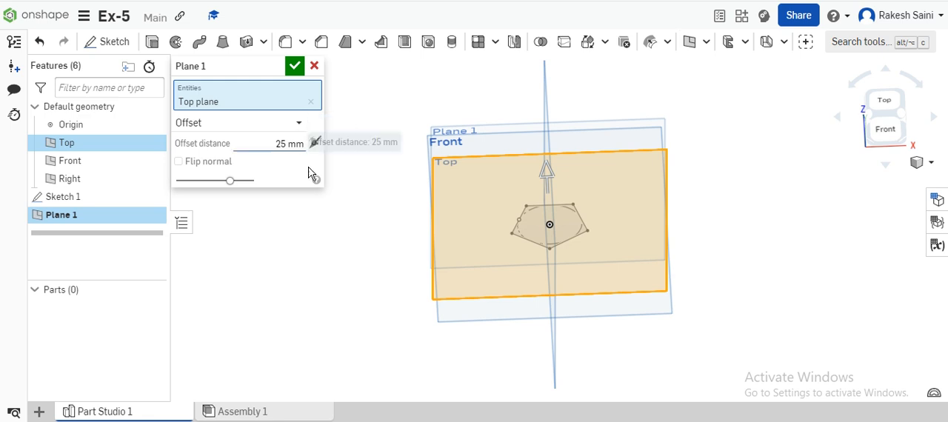
{"action": "left_click", "coordinate": [259, 143]}
{"action": "type", "text": "50"}
{"action": "key", "text": "Return"}
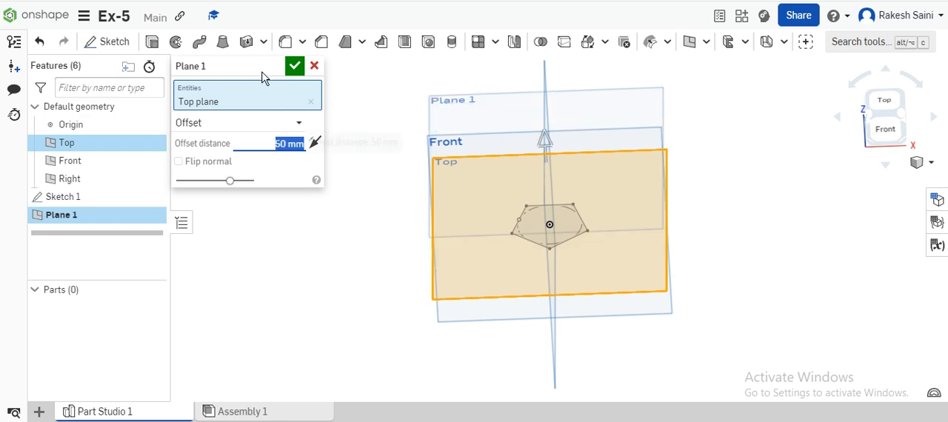
{"action": "left_click", "coordinate": [295, 68]}
Sketch a single point on the offset plane, directly above the origin, and finish the sketch
{"action": "mouse_move", "coordinate": [643, 188]}
{"action": "right_mouse_down"}
{"action": "mouse_move", "coordinate": [745, 203]}
{"action": "mouse_move", "coordinate": [748, 193]}
{"action": "right_mouse_up"}
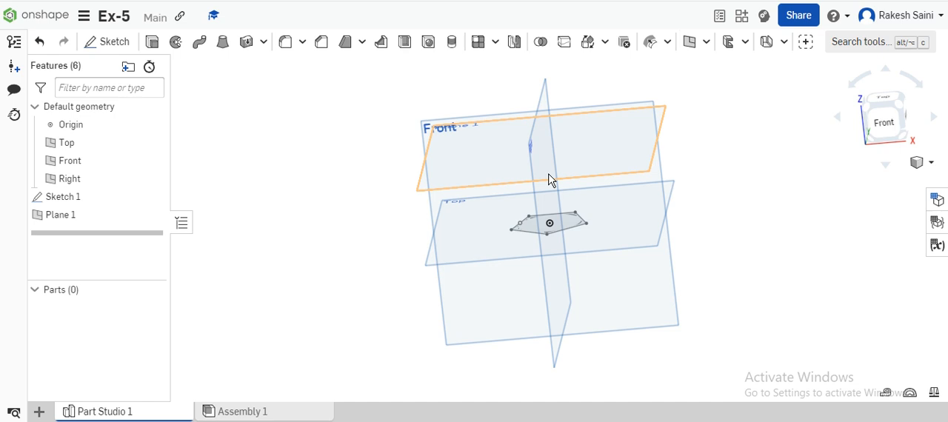
{"action": "left_click", "coordinate": [112, 42]}
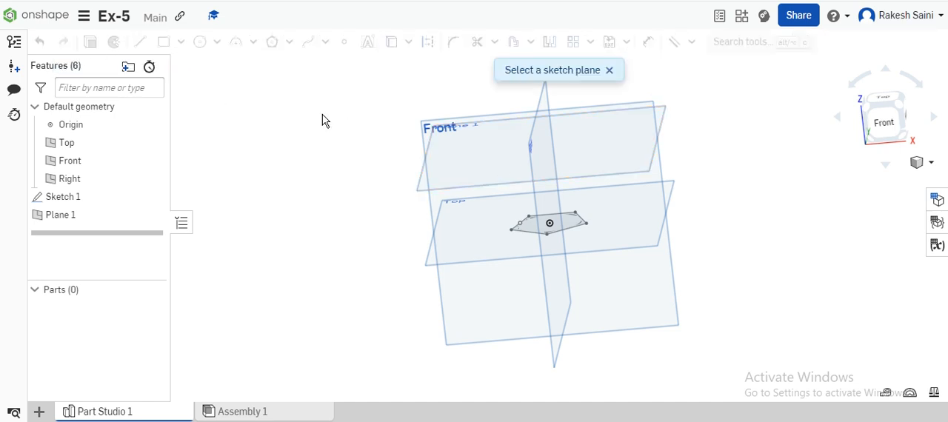
{"action": "left_click", "coordinate": [625, 157]}
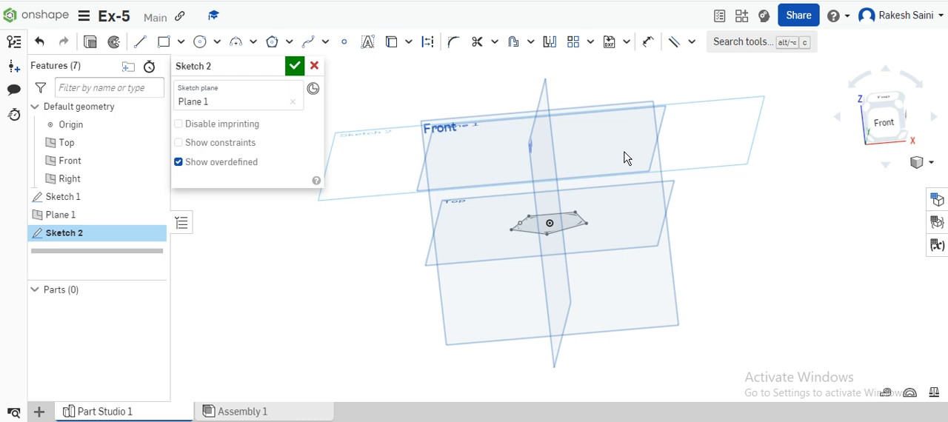
{"action": "key", "text": "n"}
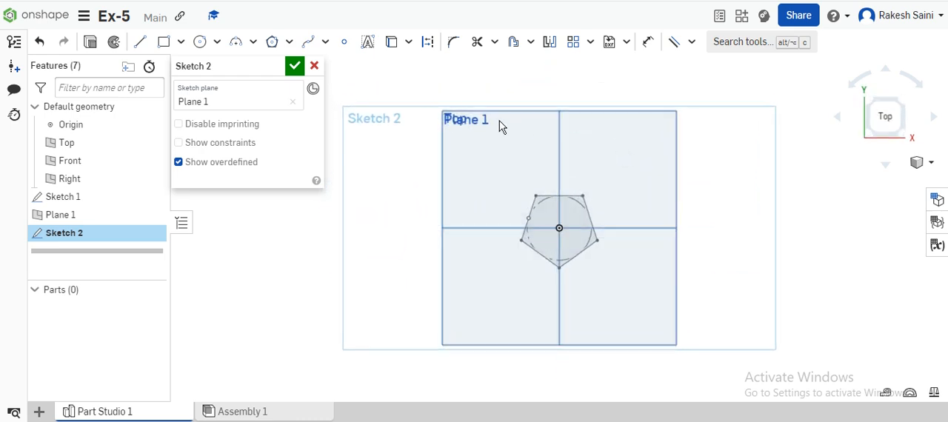
{"action": "left_click", "coordinate": [345, 43]}
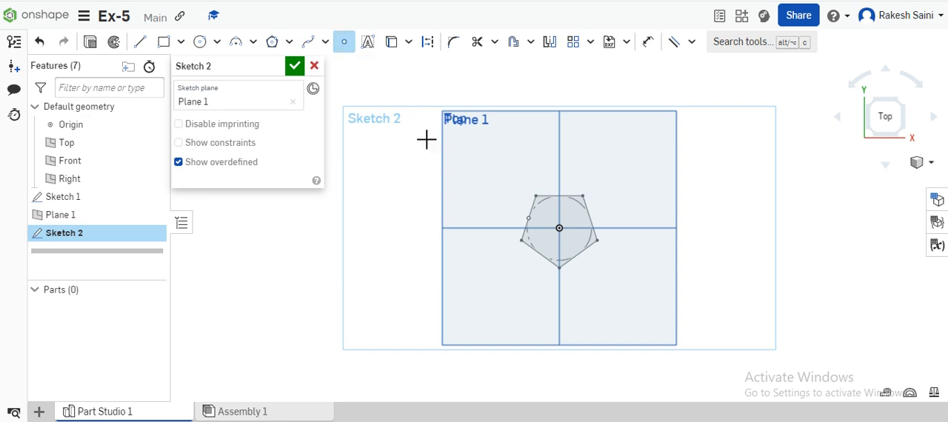
{"action": "left_click", "coordinate": [568, 236]}
{"action": "left_click", "coordinate": [299, 67]}
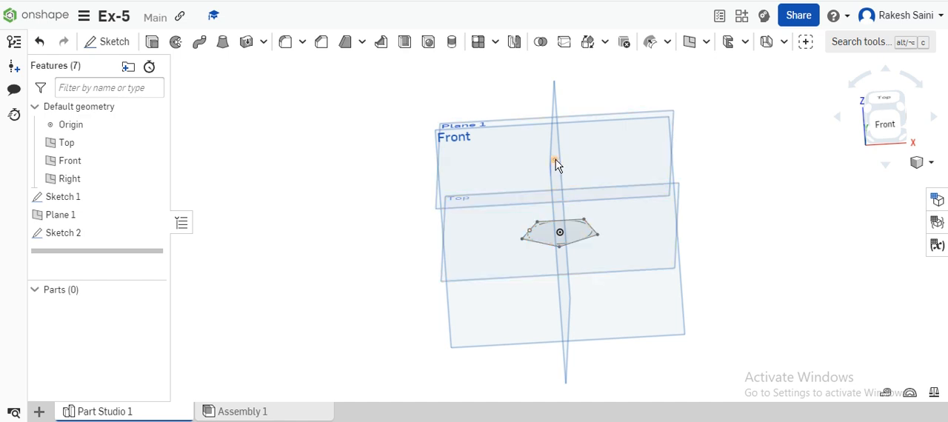
Loft a new solid from the pentagon face to the point on the offset plane to form a pyramid
{"action": "right_click_drag", "start_coordinate": [699, 235], "coordinate": [699, 228]}
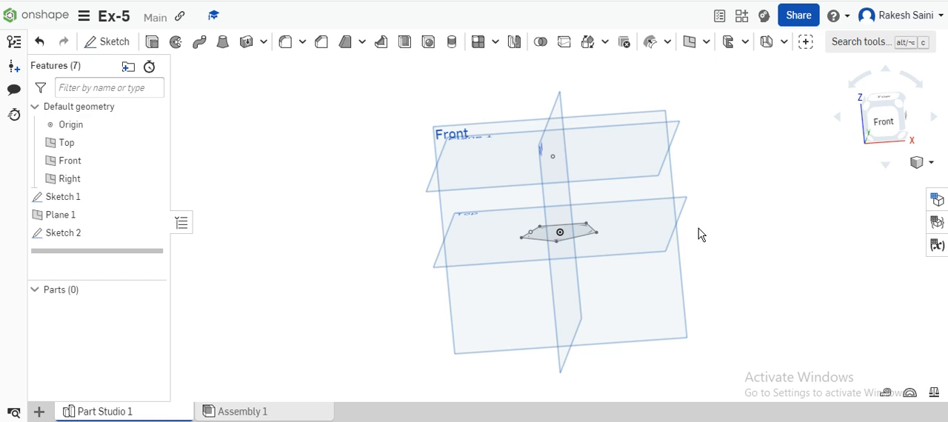
{"action": "left_click", "coordinate": [223, 42]}
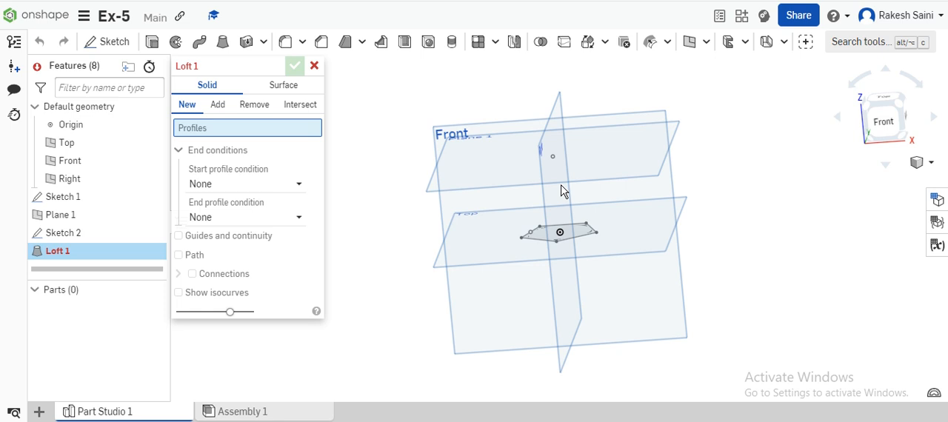
{"action": "left_click", "coordinate": [583, 237]}
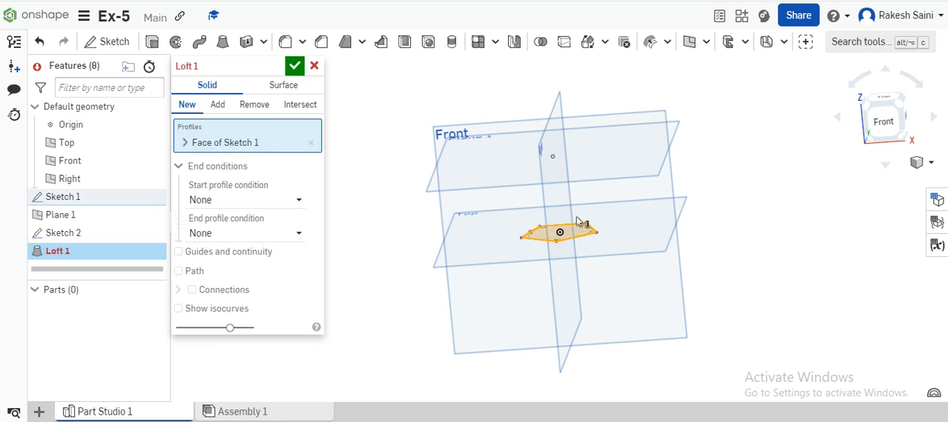
{"action": "left_click", "coordinate": [553, 160]}
{"action": "right_click_drag", "start_coordinate": [719, 169], "coordinate": [723, 190]}
{"action": "scroll", "coordinate": [590, 239], "scroll_direction": "up", "scroll_amount": 5}
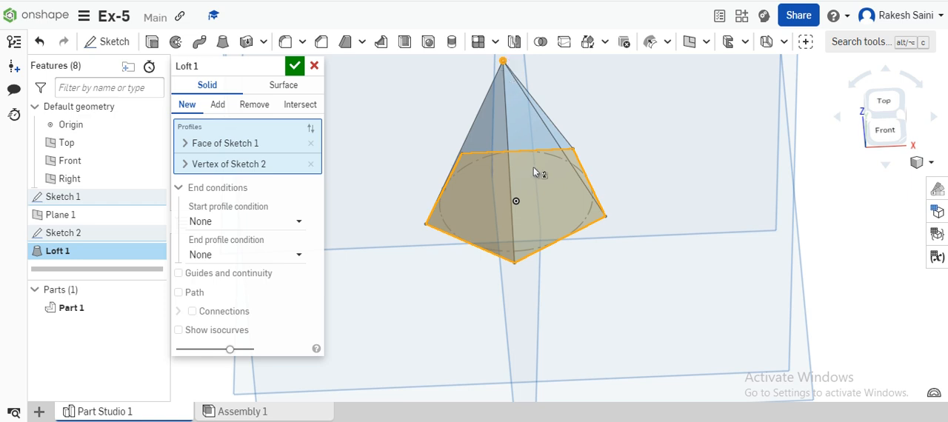
{"action": "left_click", "coordinate": [294, 67]}
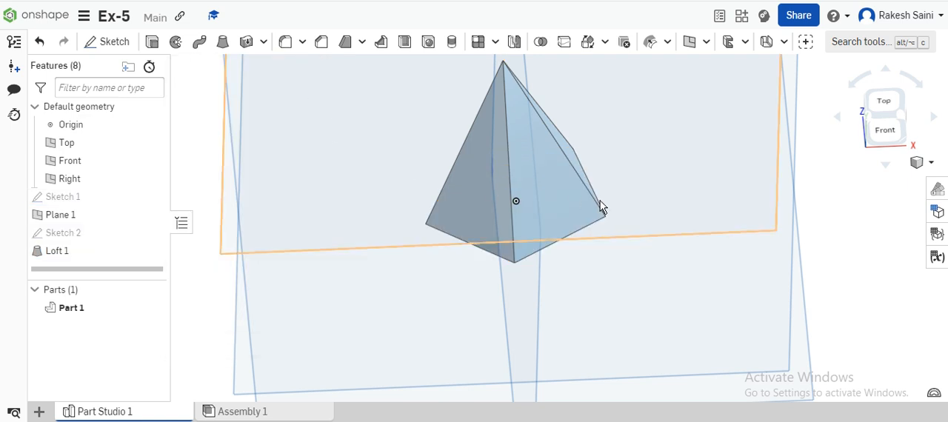
{"action": "scroll", "coordinate": [669, 164], "scroll_direction": "down", "scroll_amount": 3}
{"action": "right_click_drag", "start_coordinate": [664, 157], "coordinate": [662, 188]}
{"action": "scroll", "coordinate": [628, 158], "scroll_direction": "up", "scroll_amount": 5}
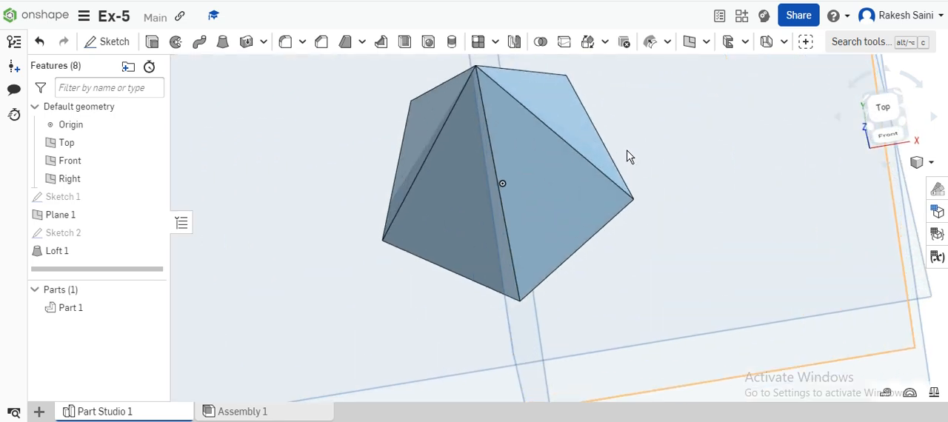
{"action": "scroll", "coordinate": [627, 157], "scroll_direction": "down", "scroll_amount": 5}
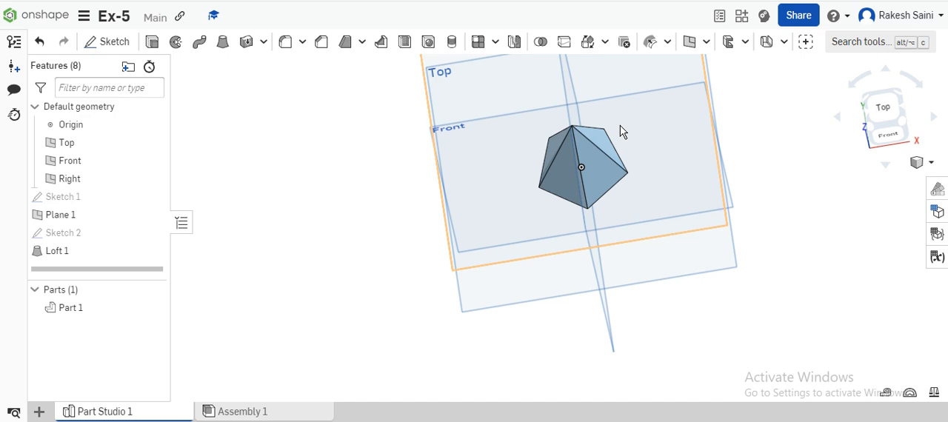
{"action": "scroll", "coordinate": [622, 131], "scroll_direction": "up", "scroll_amount": 4}
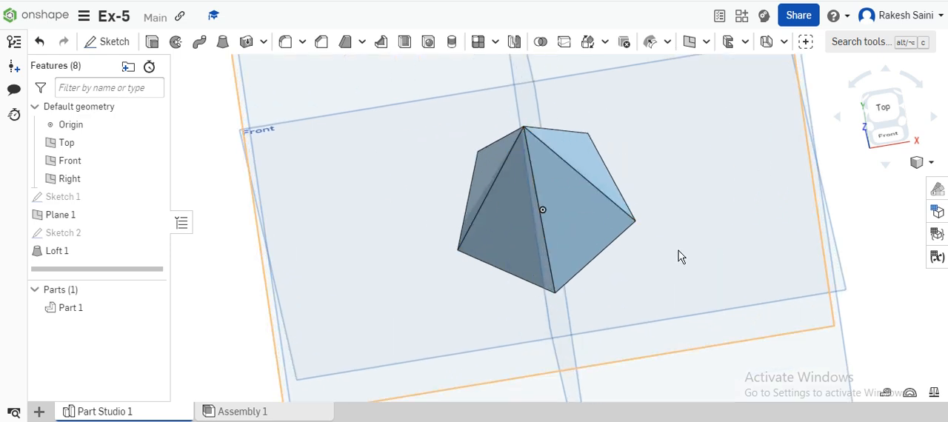
{"action": "scroll", "coordinate": [444, 183], "scroll_direction": "down", "scroll_amount": 2}
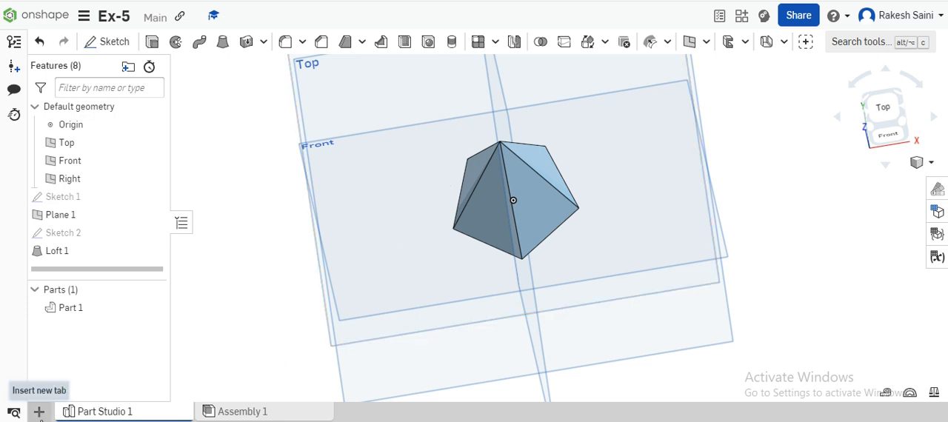
Create a new drawing from the ISO_A4.dwt template with no views
{"action": "left_click", "coordinate": [39, 412]}
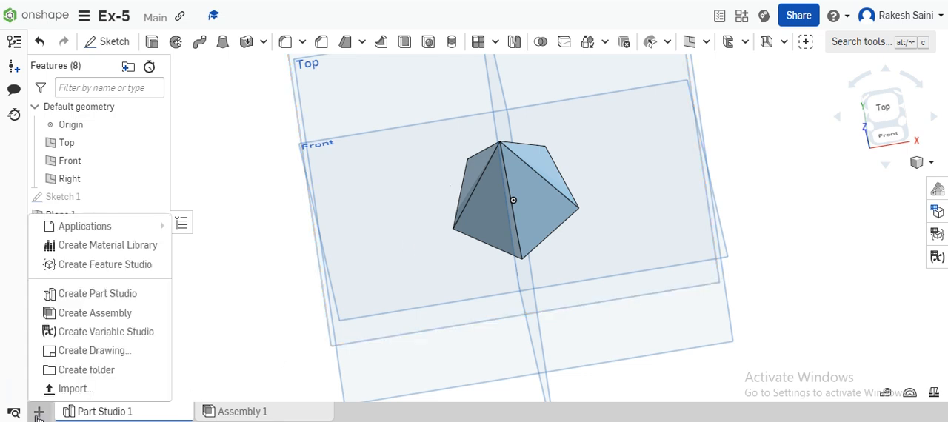
{"action": "left_click", "coordinate": [78, 360]}
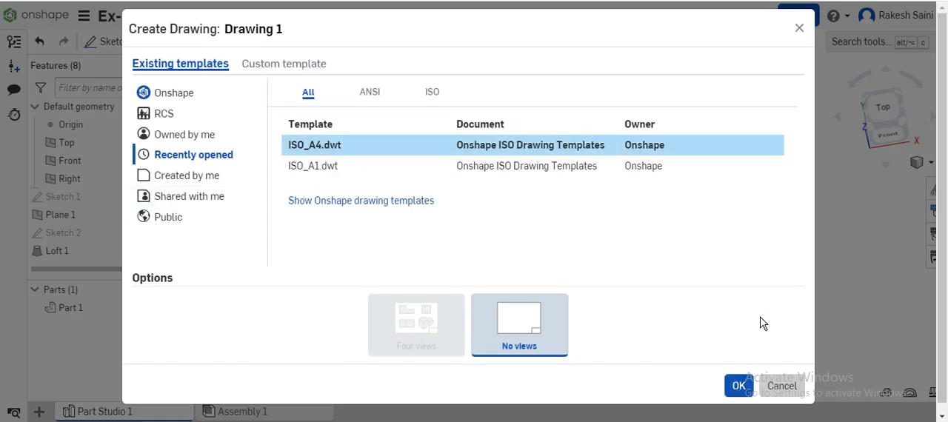
{"action": "left_click", "coordinate": [750, 389]}
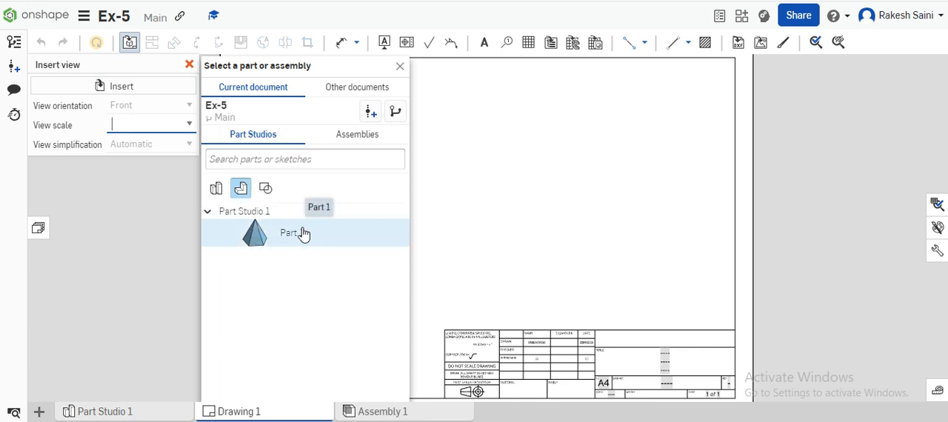
Insert the pyramid's front view at 1:1 scale in the sheet's upper left and project a top view below it
{"action": "left_click", "coordinate": [288, 235]}
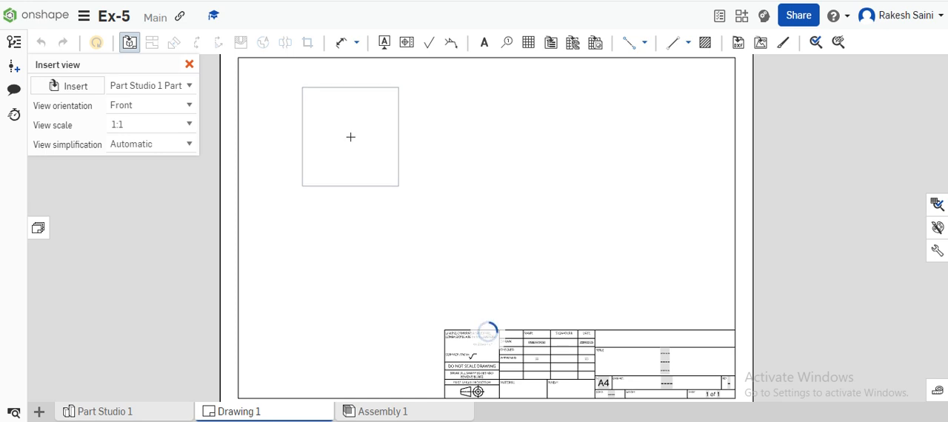
{"action": "left_click", "coordinate": [350, 137]}
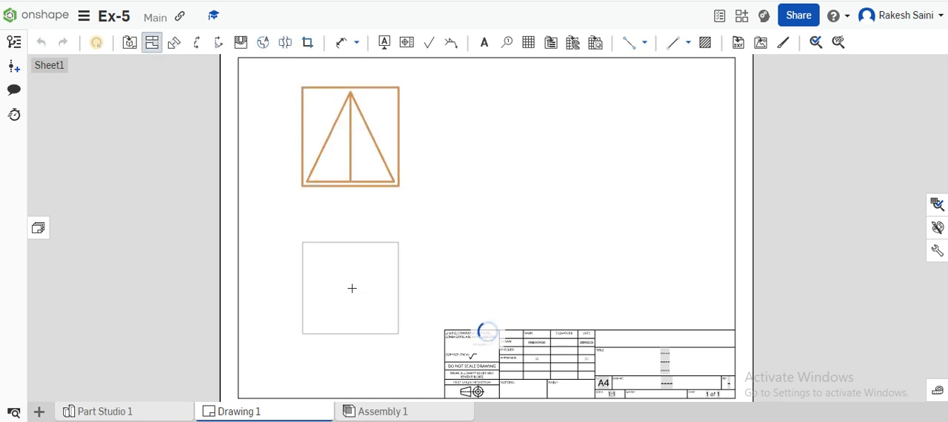
{"action": "left_click", "coordinate": [352, 288]}
Project a side view to the right of the front view and an isometric view above the title block
{"action": "left_click", "coordinate": [353, 159]}
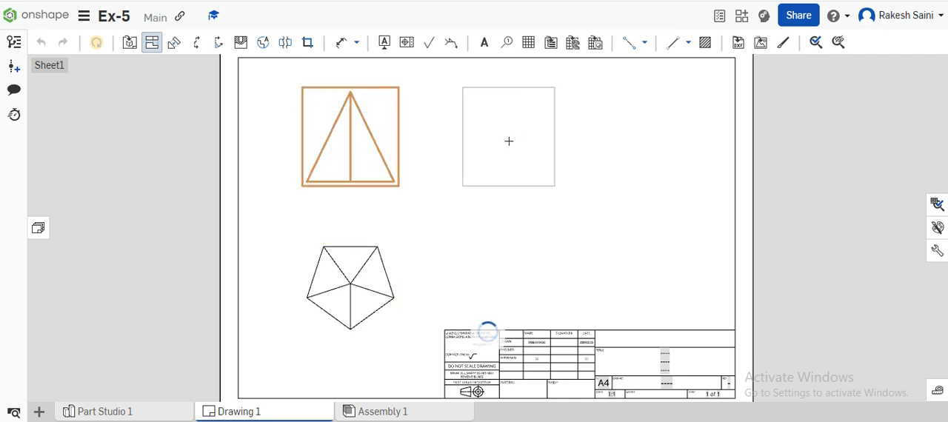
{"action": "left_click", "coordinate": [509, 141]}
{"action": "left_click", "coordinate": [361, 164]}
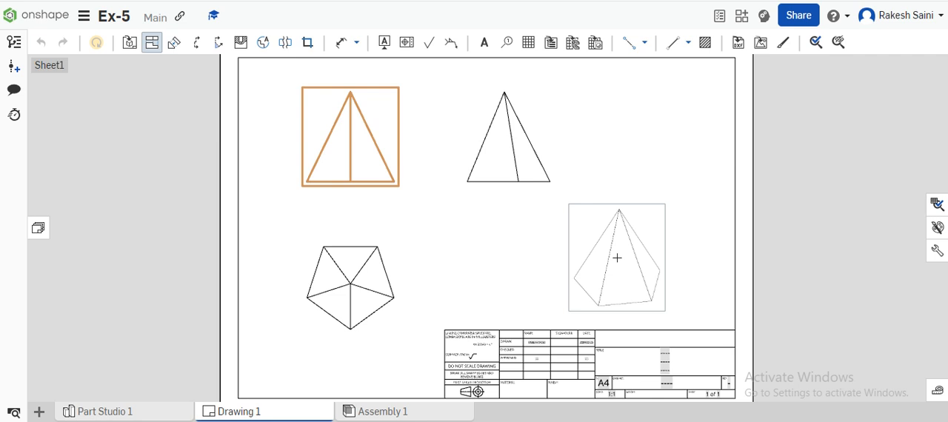
{"action": "left_click", "coordinate": [617, 258]}
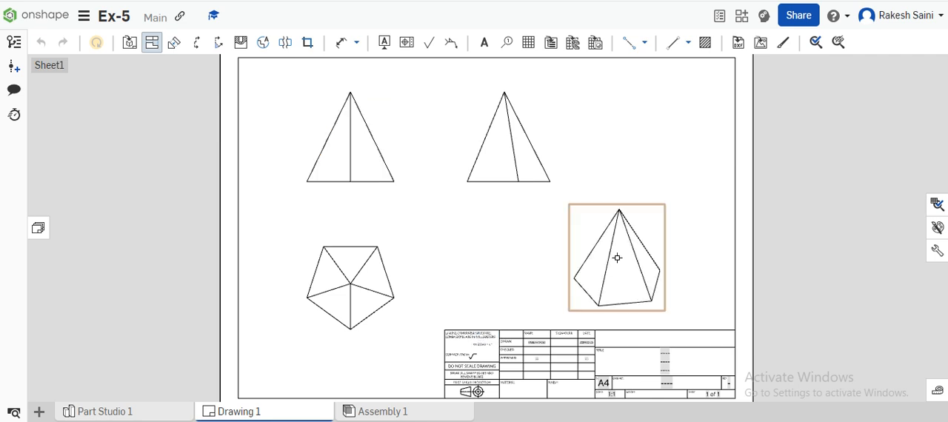
{"action": "left_click", "coordinate": [152, 46]}
Display the isometric view of the pyramid as shaded
{"action": "right_click", "coordinate": [618, 275]}
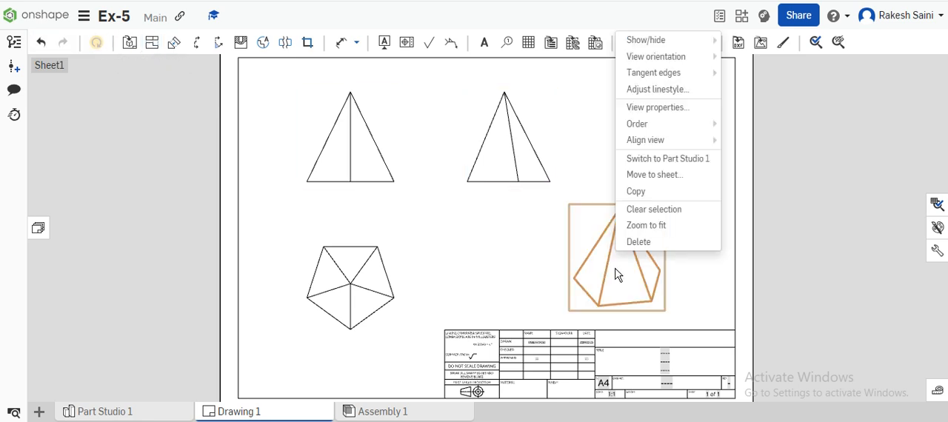
{"action": "mouse_move", "coordinate": [666, 40]}
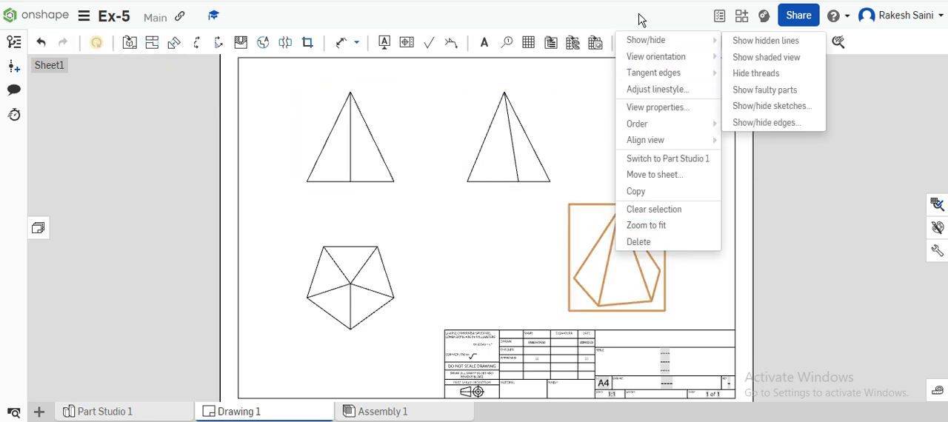
{"action": "left_click", "coordinate": [733, 57]}
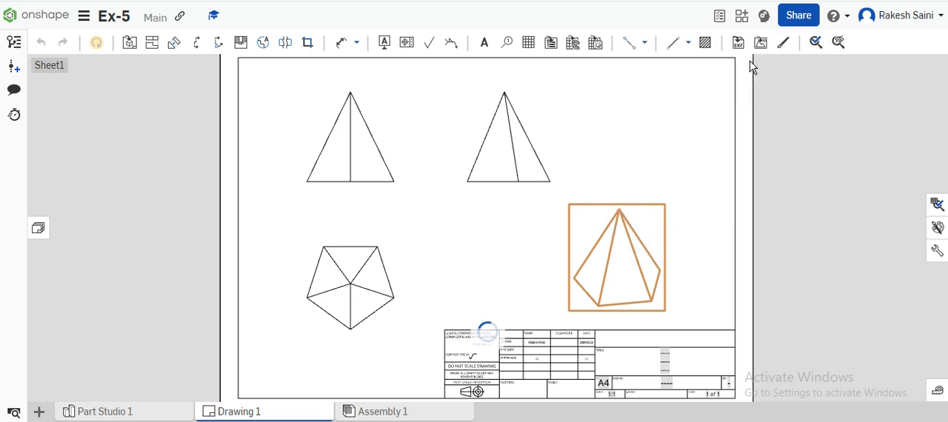
Show hidden lines in the front, top and side views
{"action": "right_click", "coordinate": [376, 149]}
{"action": "mouse_move", "coordinate": [386, 154]}
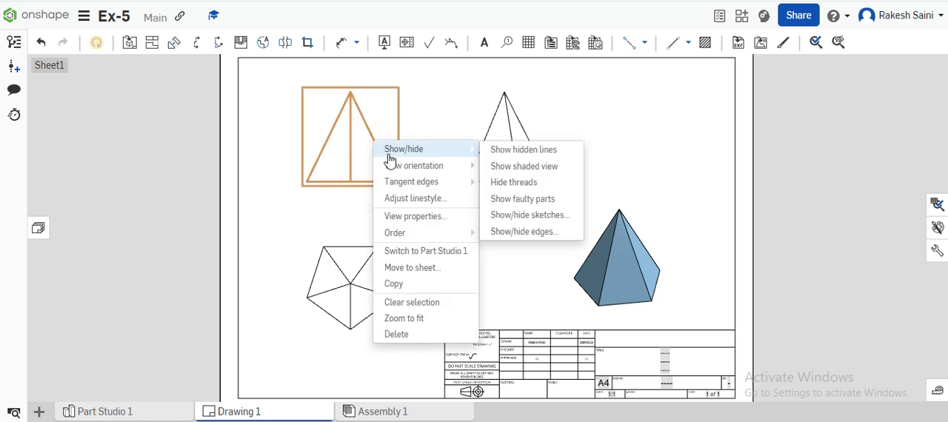
{"action": "left_click", "coordinate": [525, 148]}
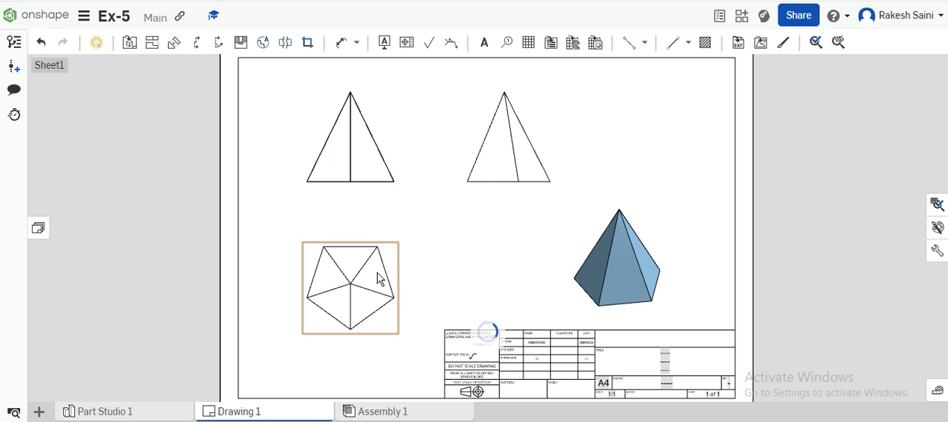
{"action": "right_click", "coordinate": [381, 276]}
{"action": "mouse_move", "coordinate": [423, 38]}
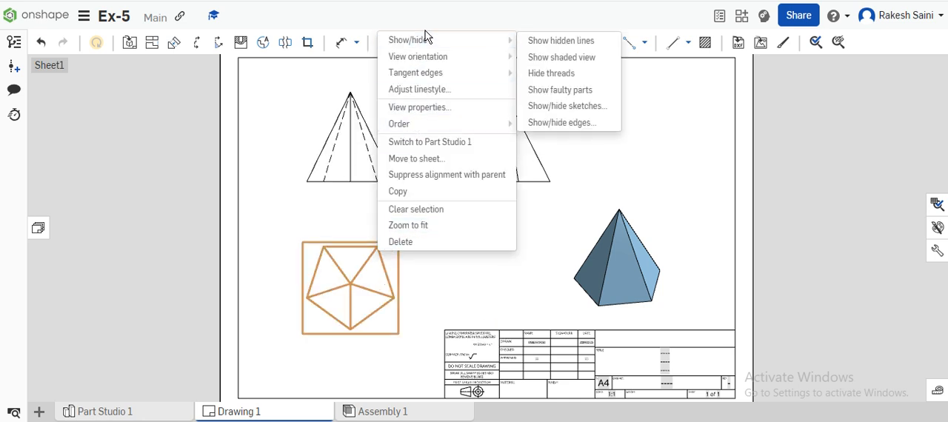
{"action": "left_click", "coordinate": [561, 40]}
{"action": "right_click", "coordinate": [521, 157]}
{"action": "mouse_move", "coordinate": [567, 135]}
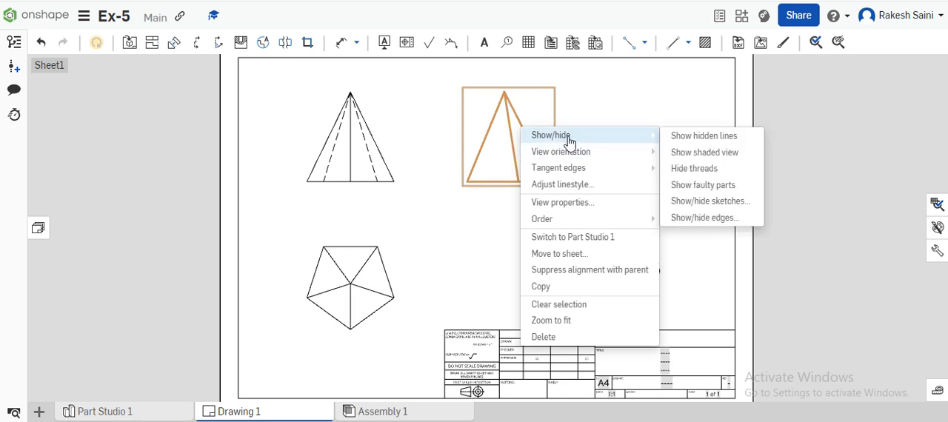
{"action": "left_click", "coordinate": [677, 135]}
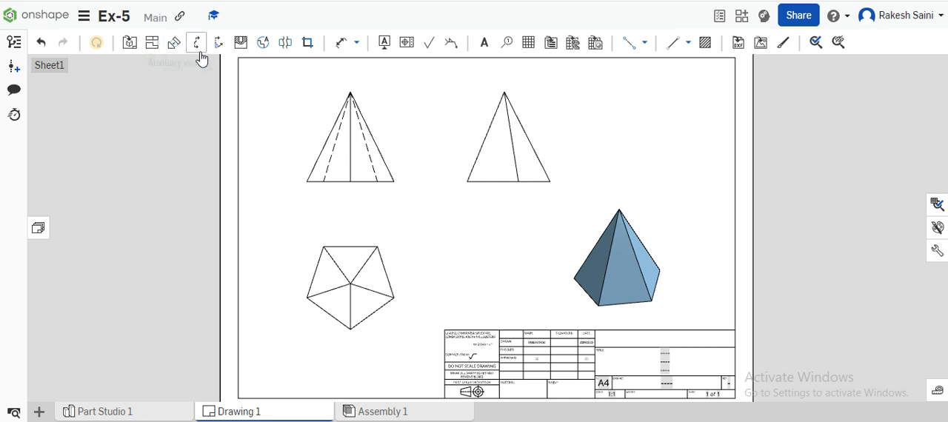
Dimension the upper-left base edge of the pentagon in the top view, placing the dimension outside the outline
{"action": "left_click", "coordinate": [340, 45]}
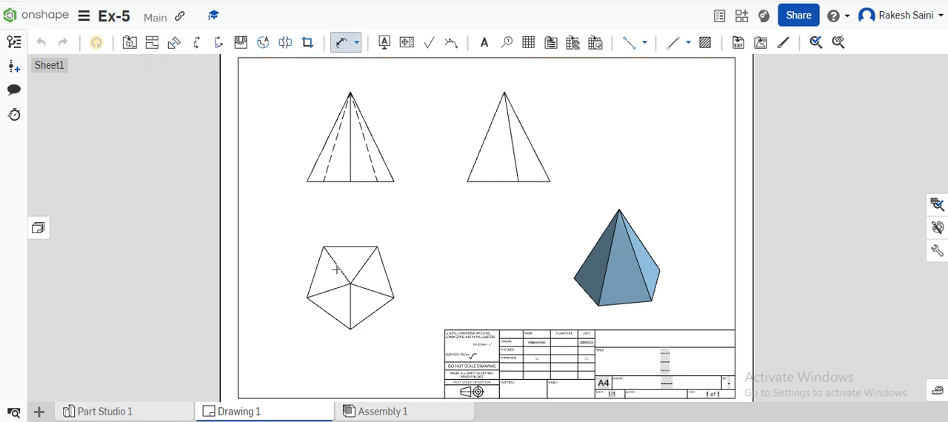
{"action": "left_click", "coordinate": [309, 278]}
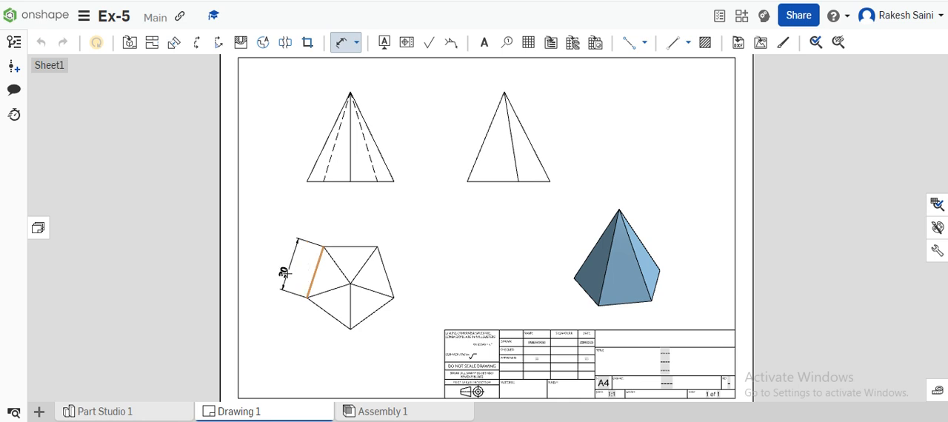
{"action": "left_click", "coordinate": [288, 268]}
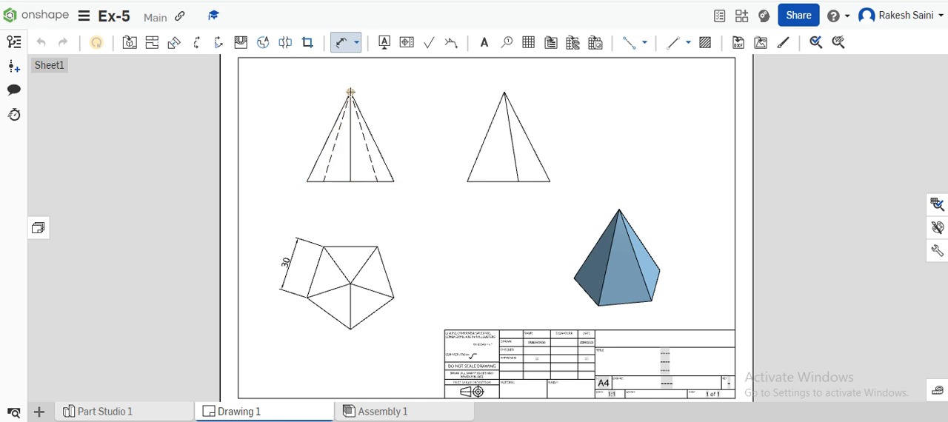
Dimension the pyramid's height from apex to base in the front view, placing it to the left of the view
{"action": "left_click", "coordinate": [351, 181]}
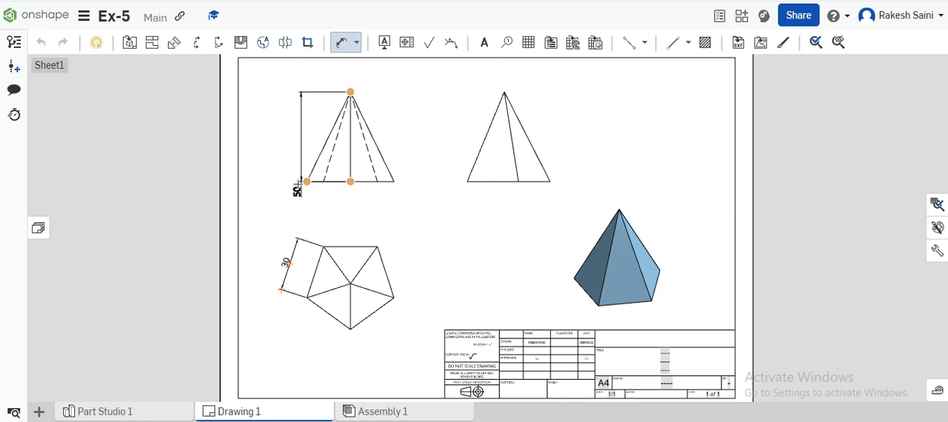
{"action": "left_click", "coordinate": [274, 137]}
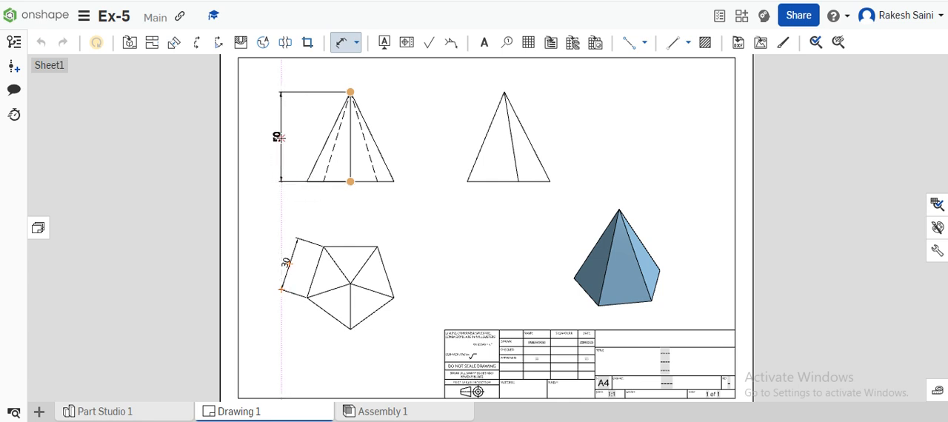
{"action": "left_click", "coordinate": [280, 137]}
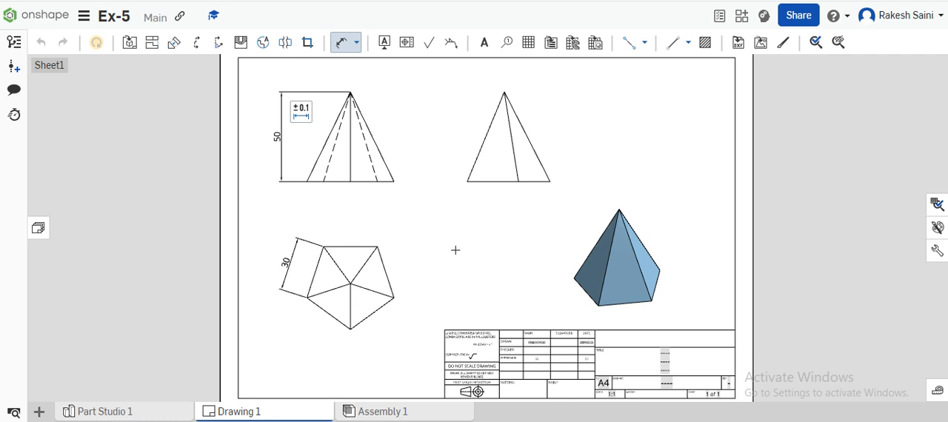